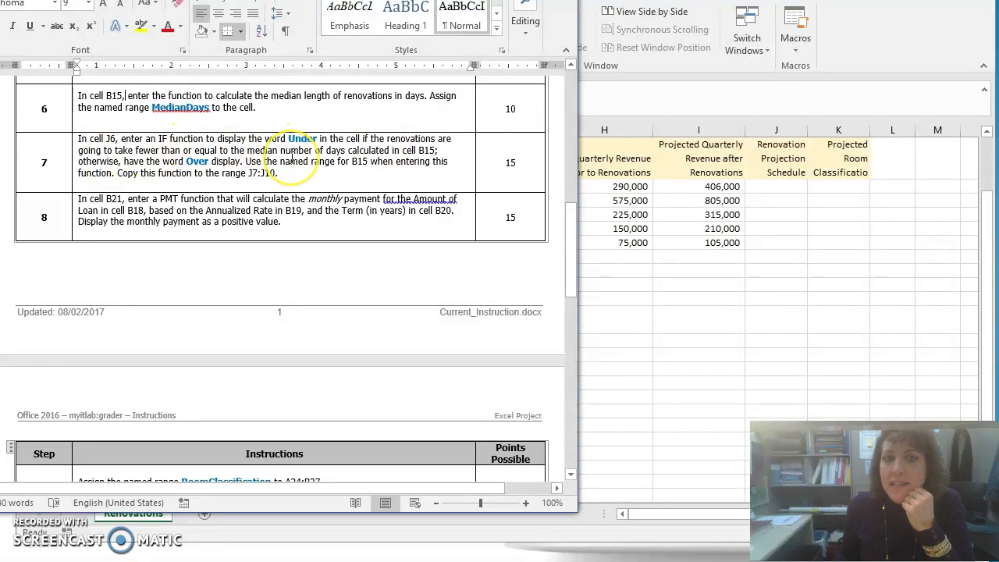
- Switch to the Excel workbook and start an IF formula in J6 with the logical test D6<=MedianRenovationLengthin_Days
left_click(636, 218)
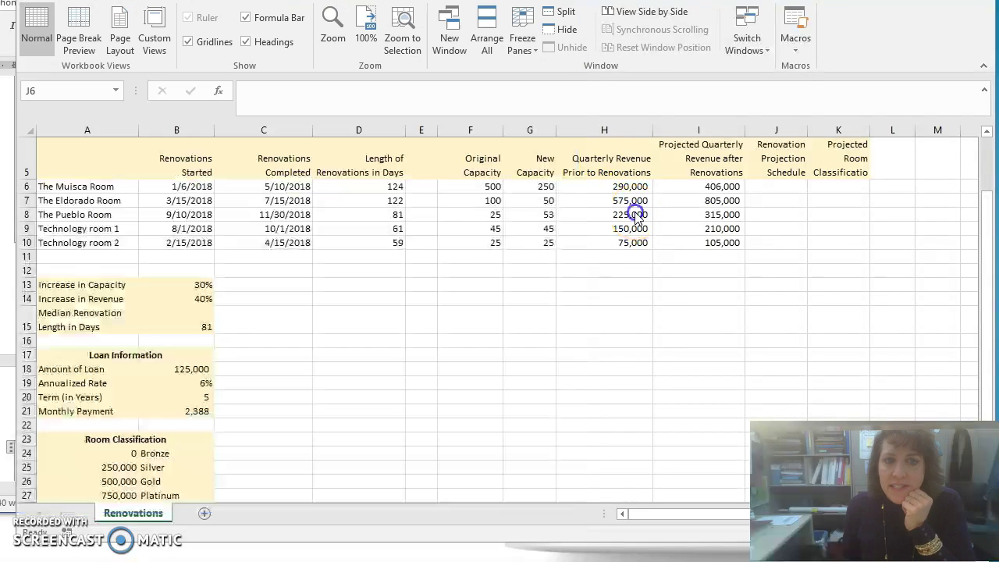
left_click(775, 187)
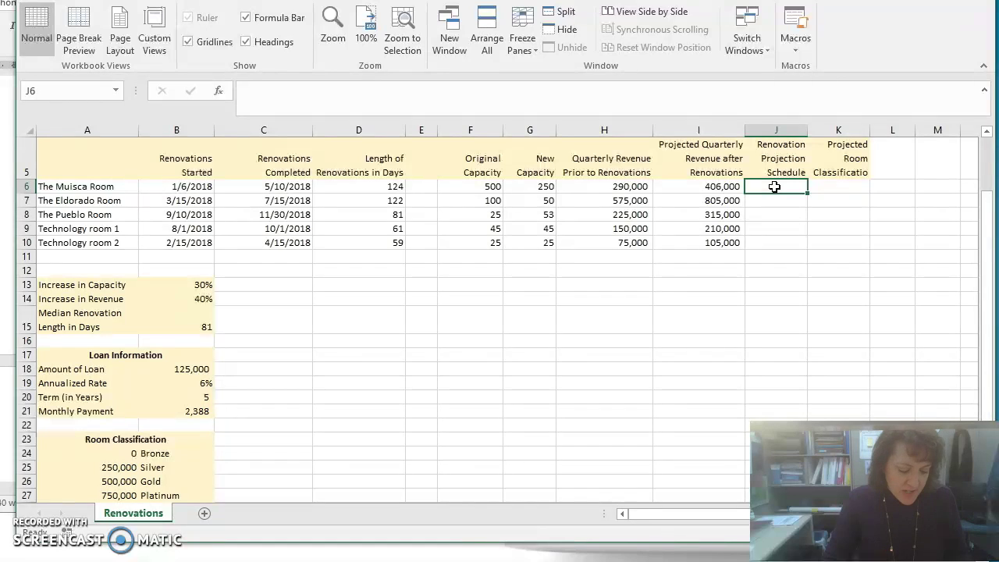
type("=if")
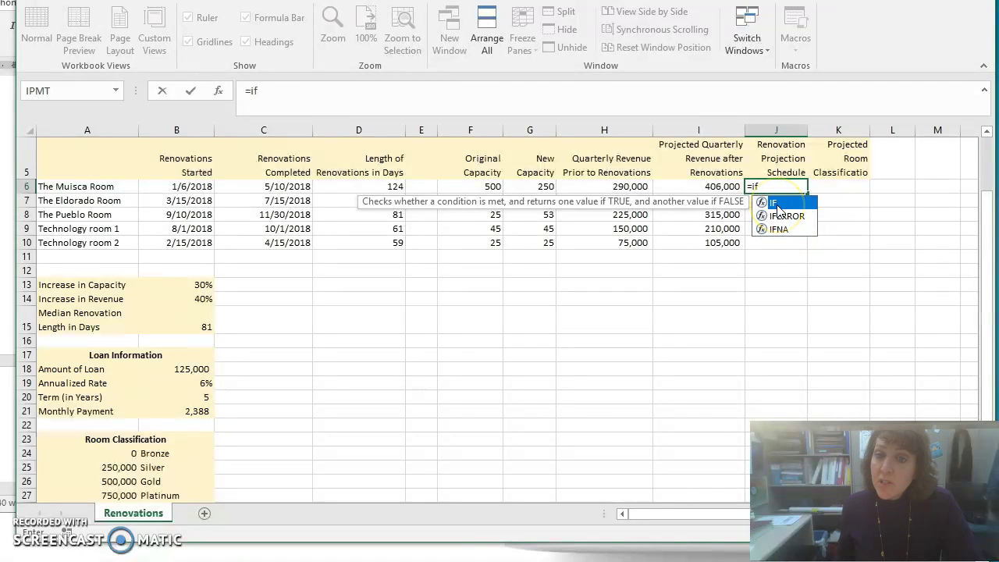
double_click(778, 205)
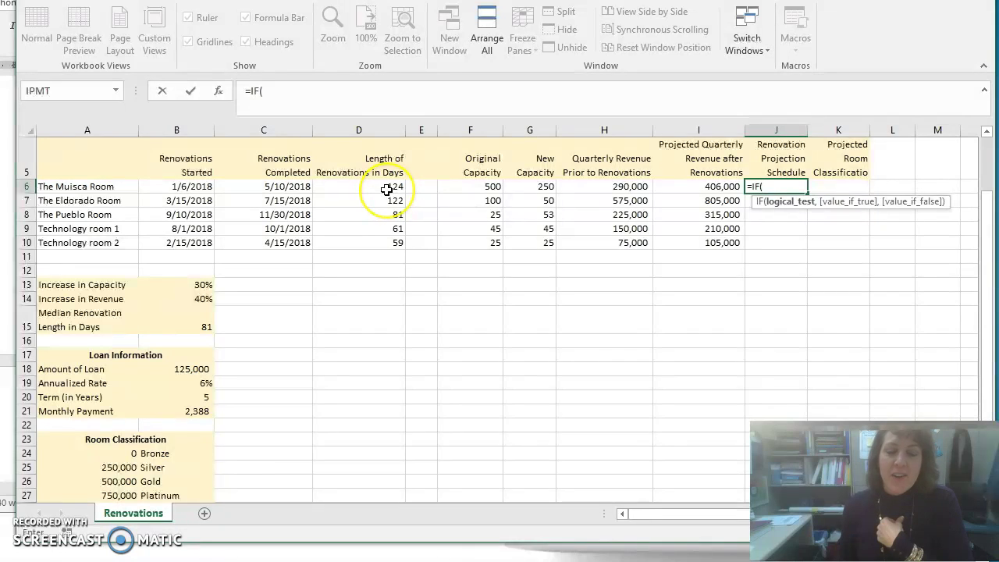
left_click(386, 188)
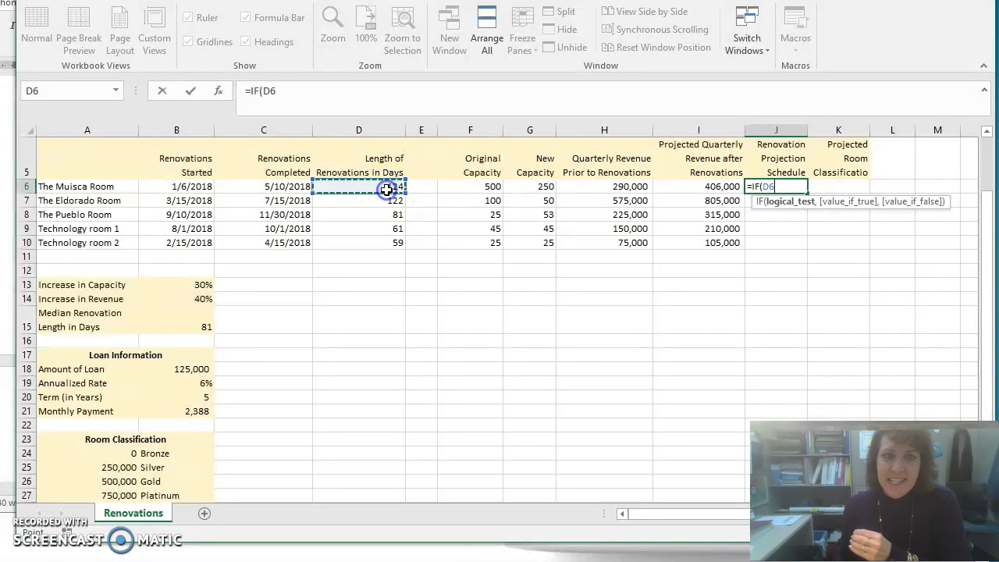
type("<=")
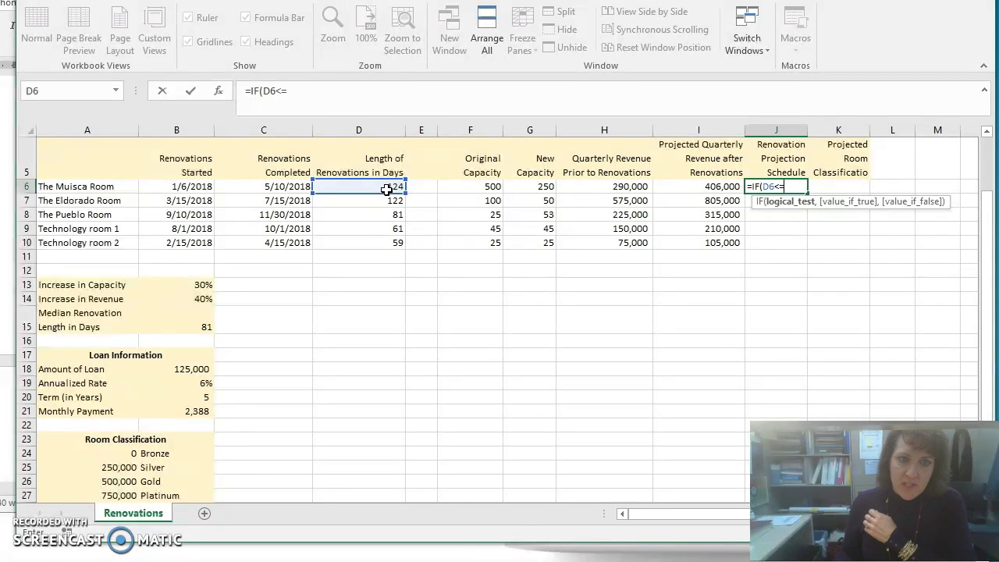
left_click(181, 325)
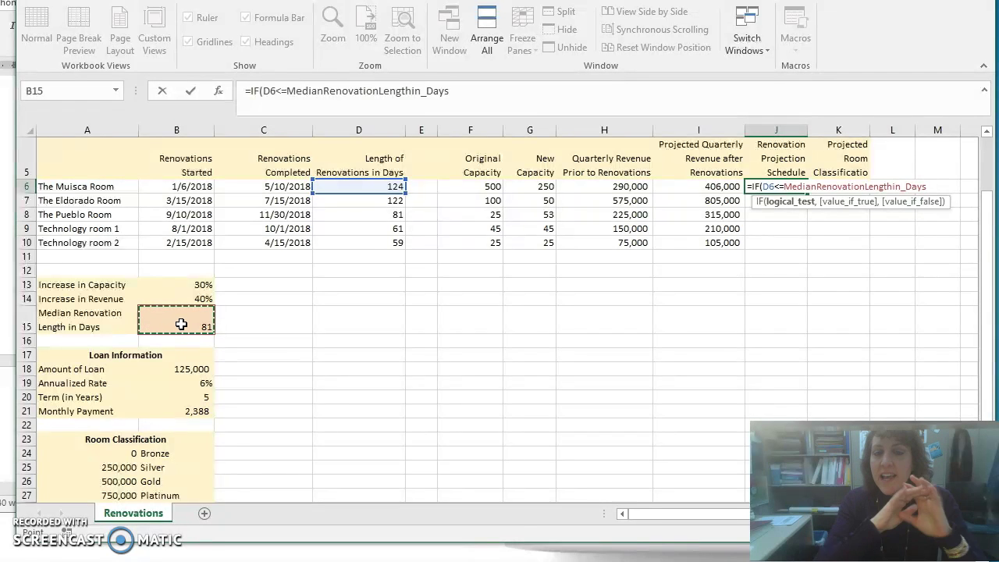
left_click(453, 91)
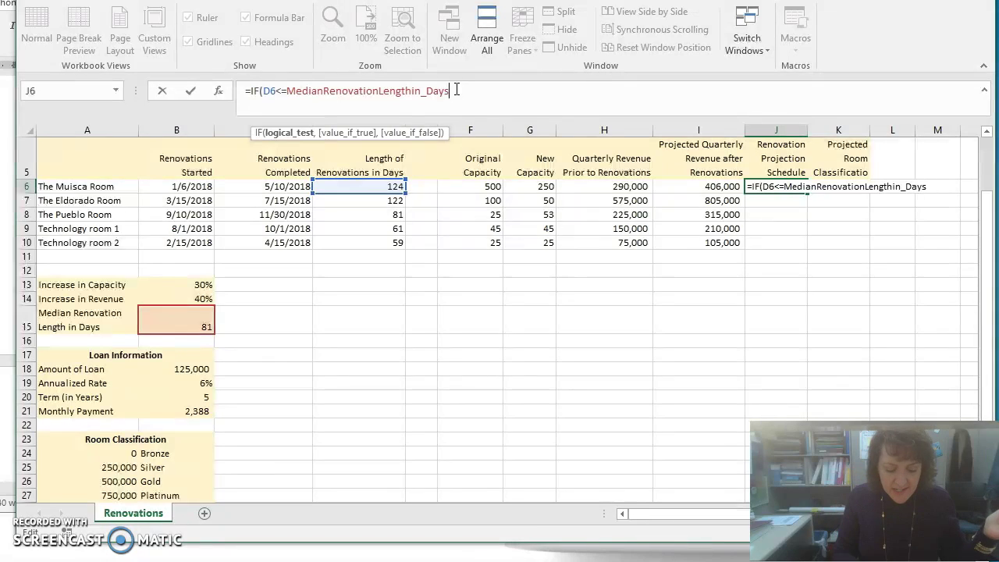
- Complete the J6 formula with "Under" if true and "Over" if false, and copy it down to J7:J10
type(",\"Under")
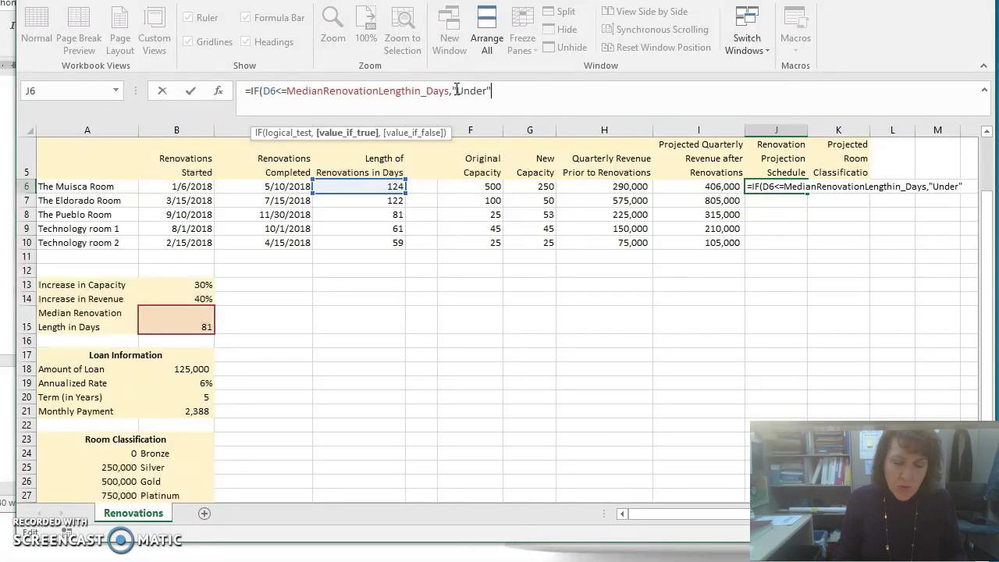
type(",\"over")
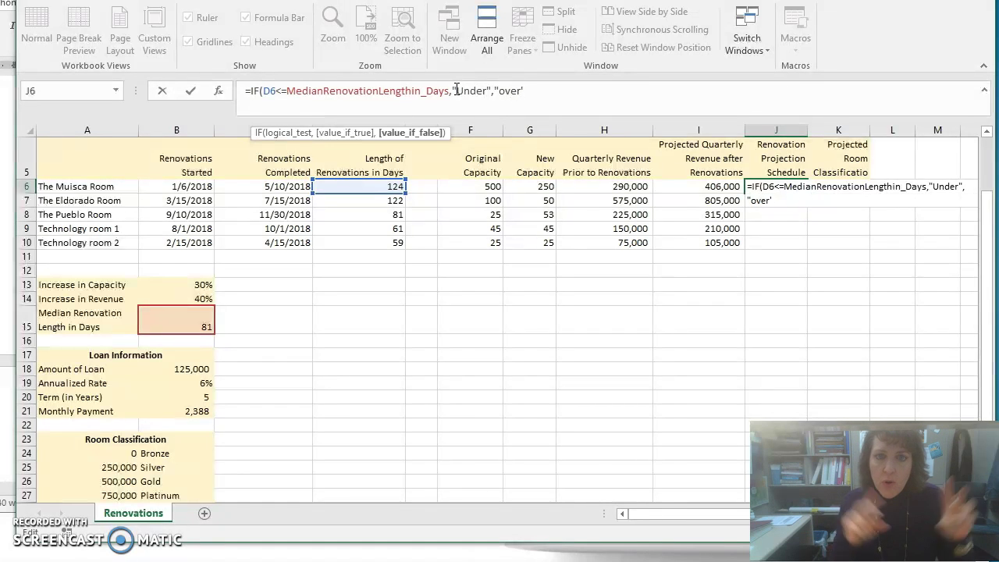
left_click(505, 91)
key("BackSpace")
type("O")
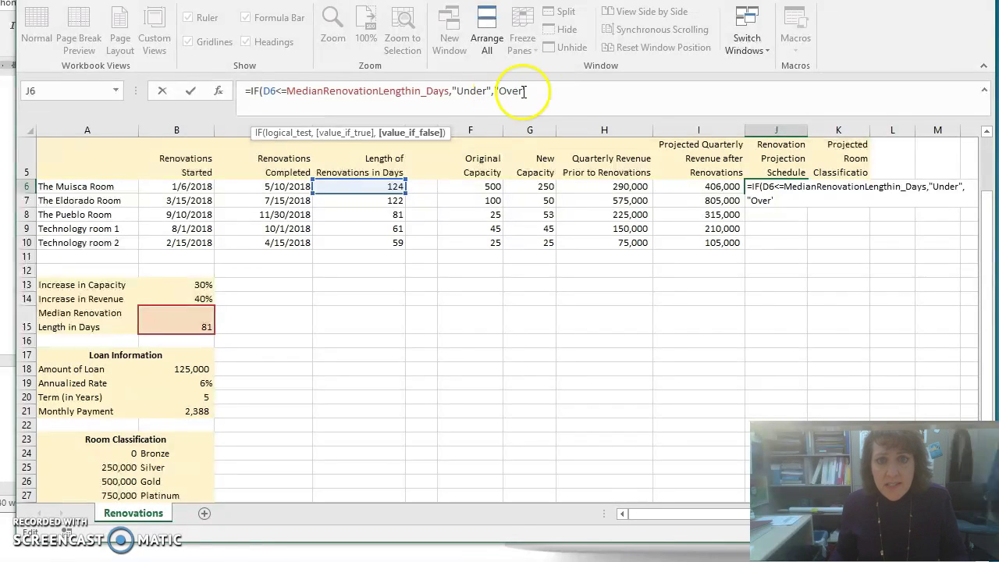
key("End")
key("BackSpace")
type("\"")
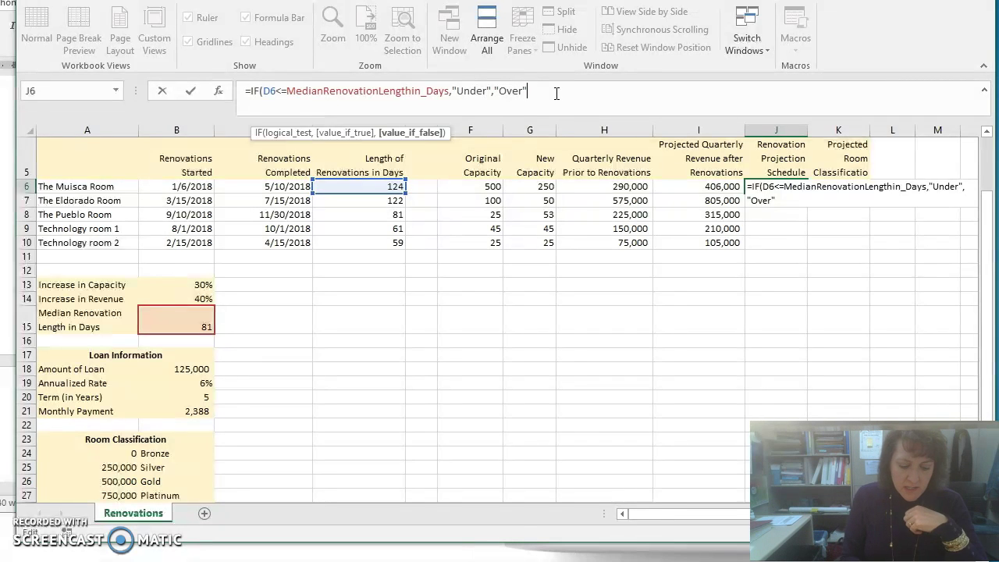
type(")")
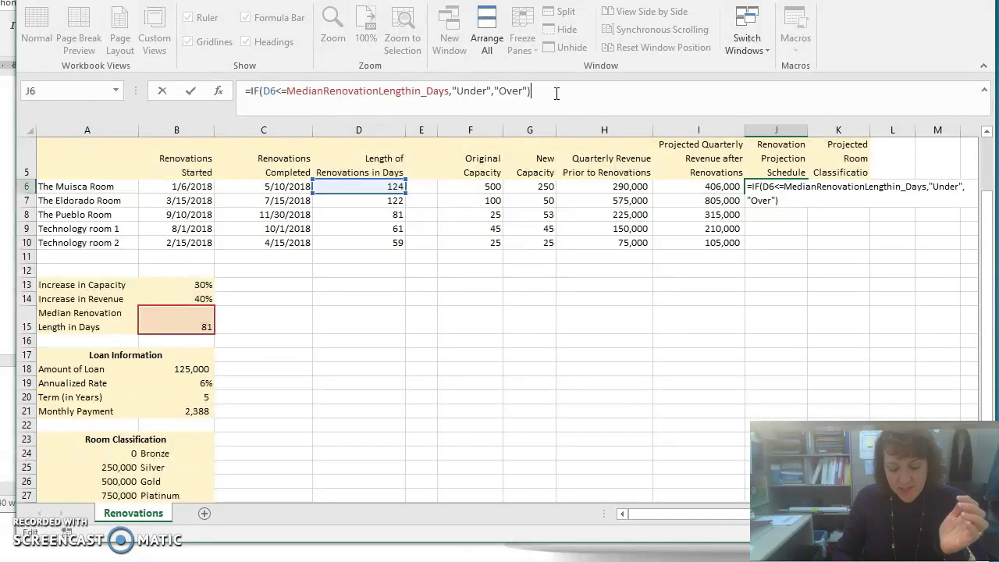
key("Return")
left_click(783, 190)
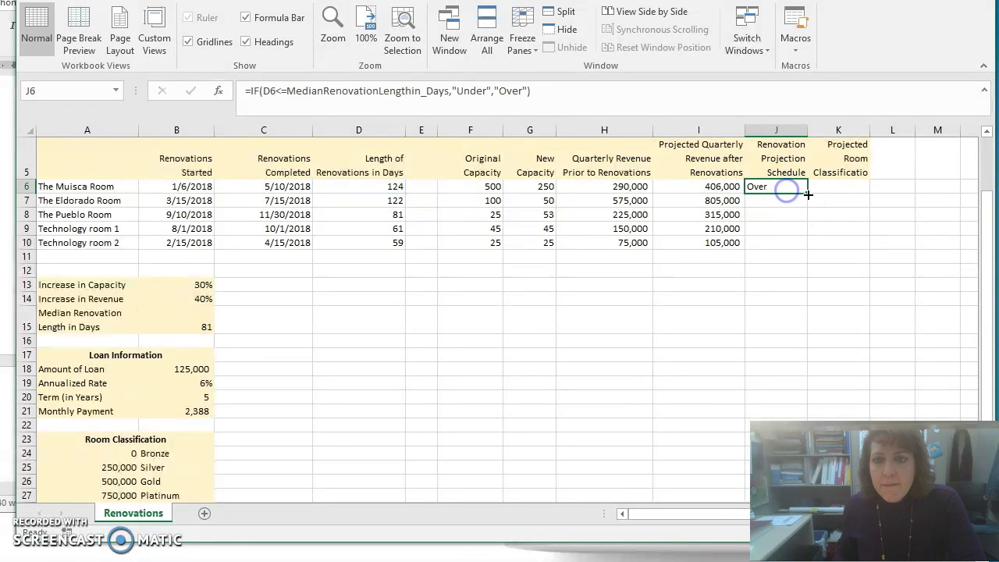
double_click(807, 194)
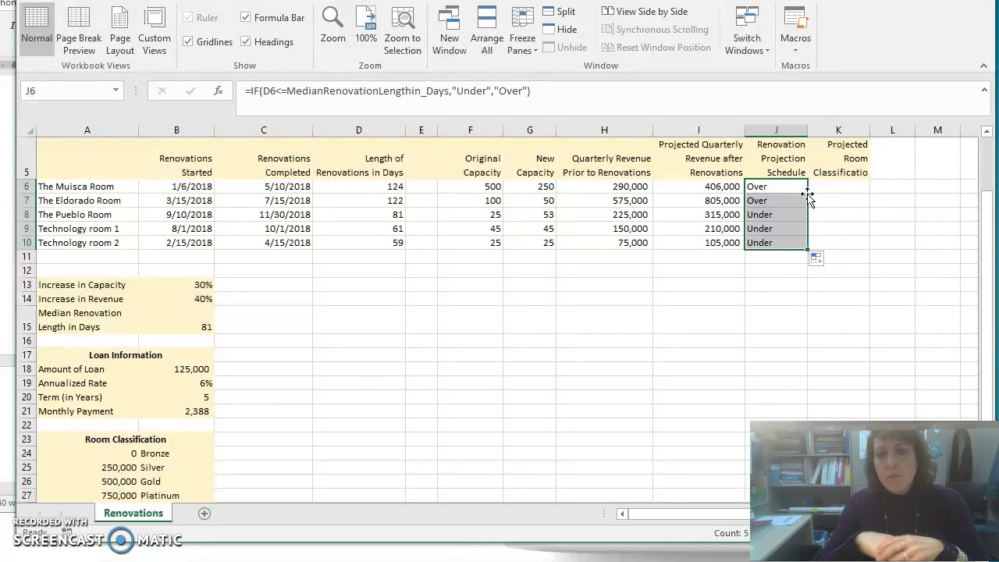
- Check instruction 8 in the Word document and clear the existing Monthly Payment formula from cell B21 in Excel
key("alt+Tab")
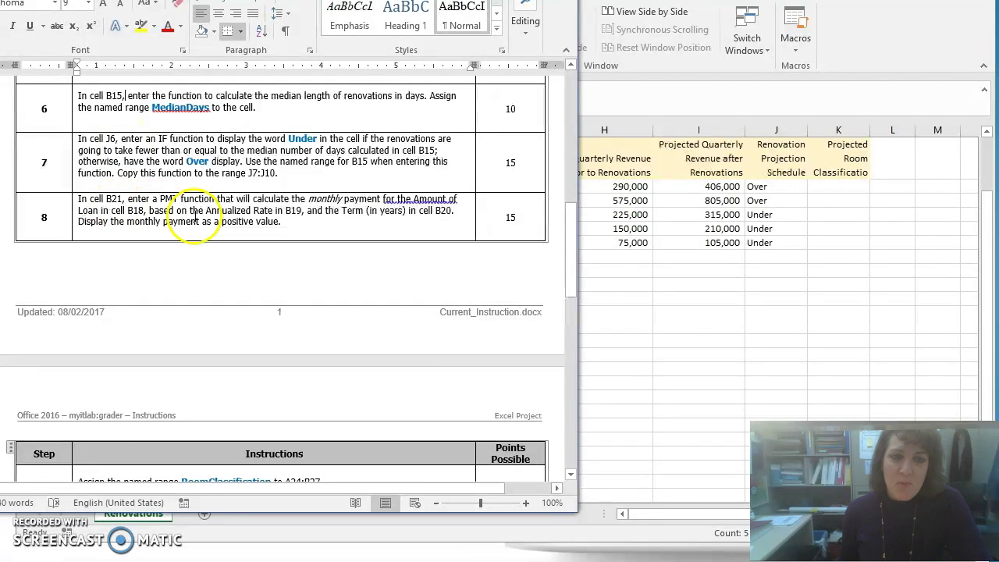
key("alt+Tab")
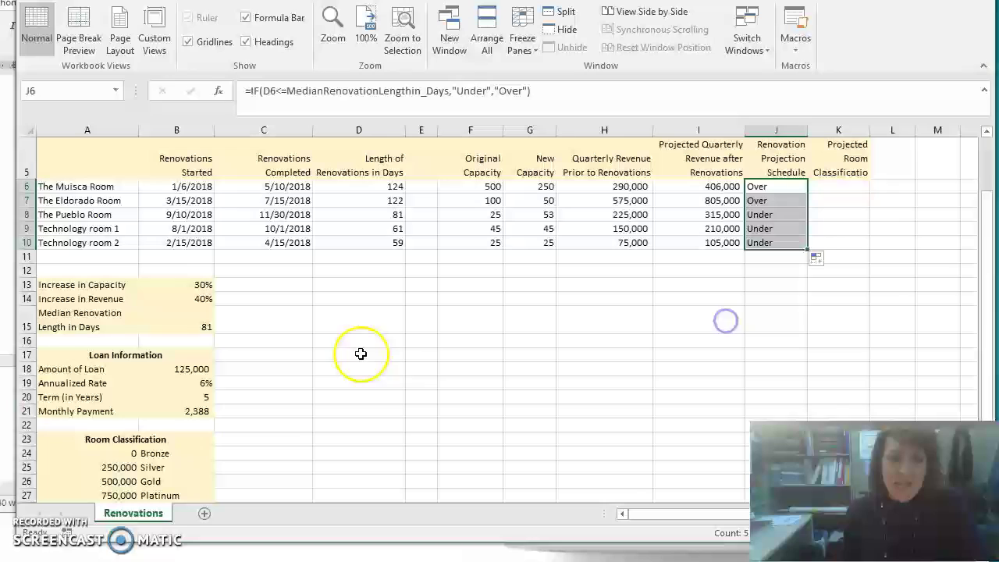
left_click(196, 411)
key("BackSpace")
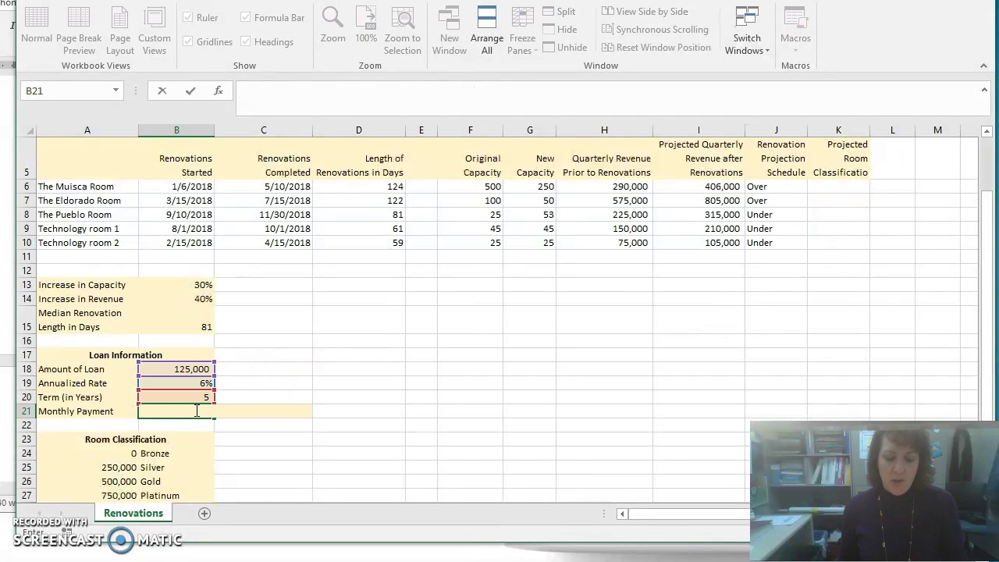
key("Return")
- Enter =PMT(B19/12,B20*12,B18) in cell B21 to calculate the monthly loan payment
left_click(199, 410)
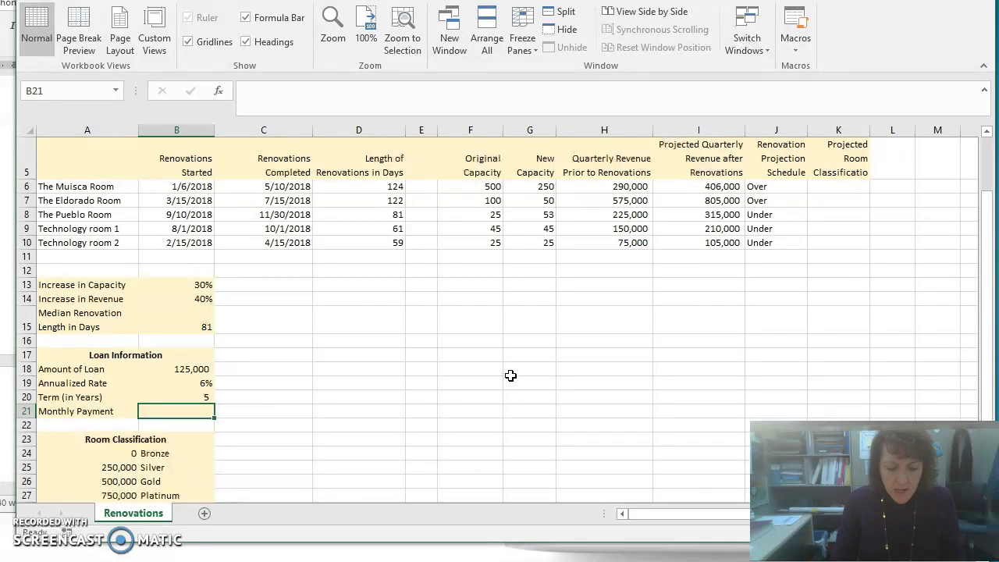
type("=")
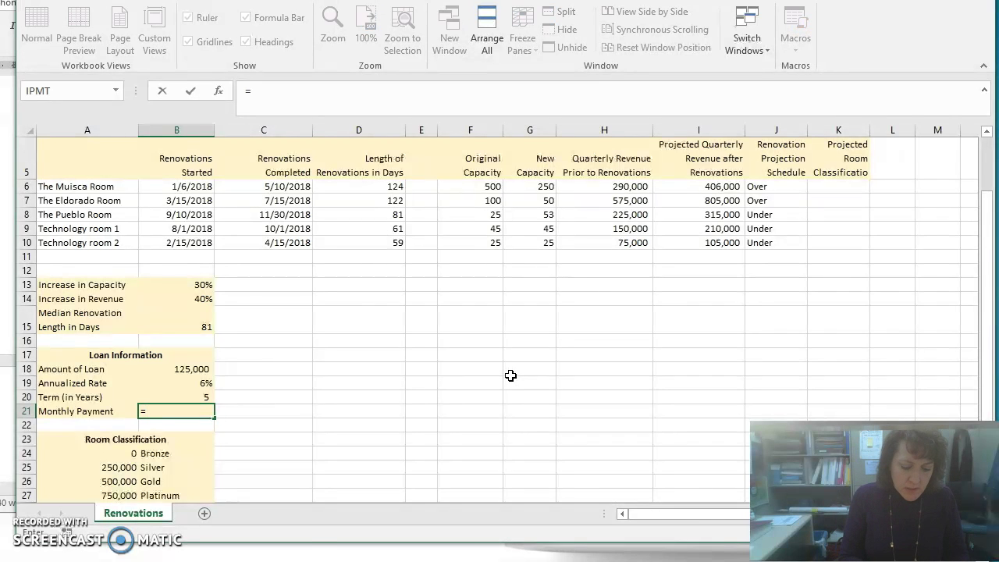
type("PMT")
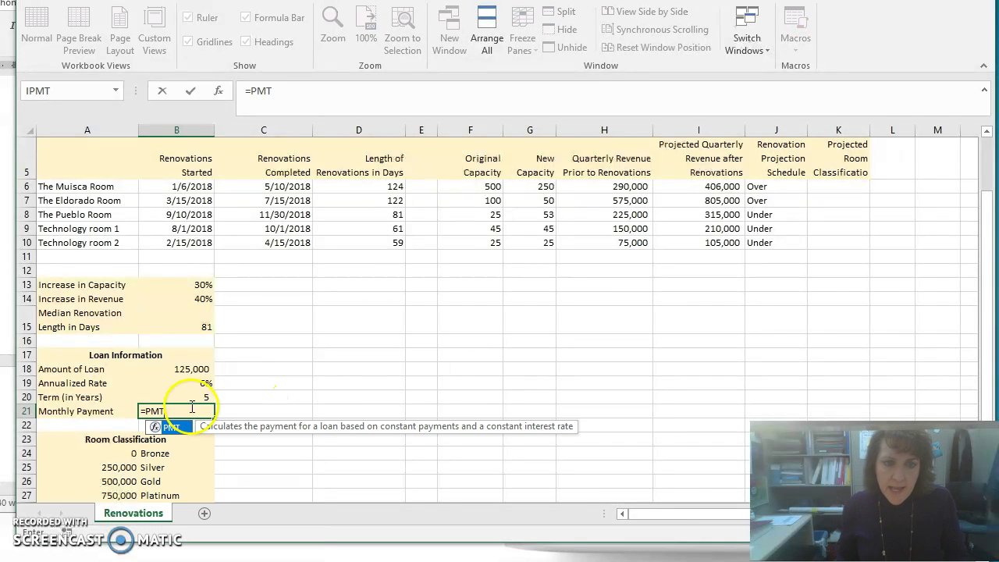
double_click(168, 427)
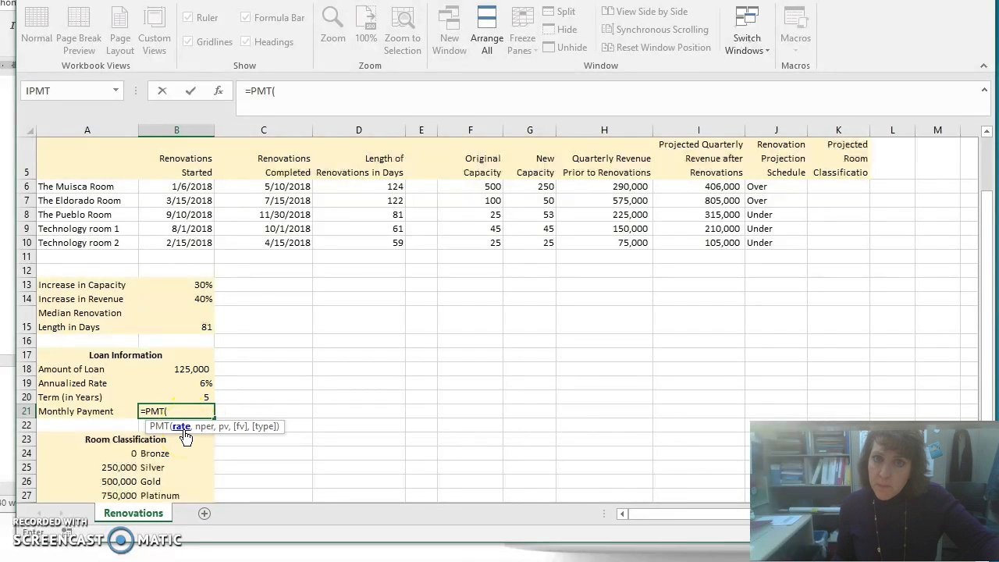
left_click(189, 382)
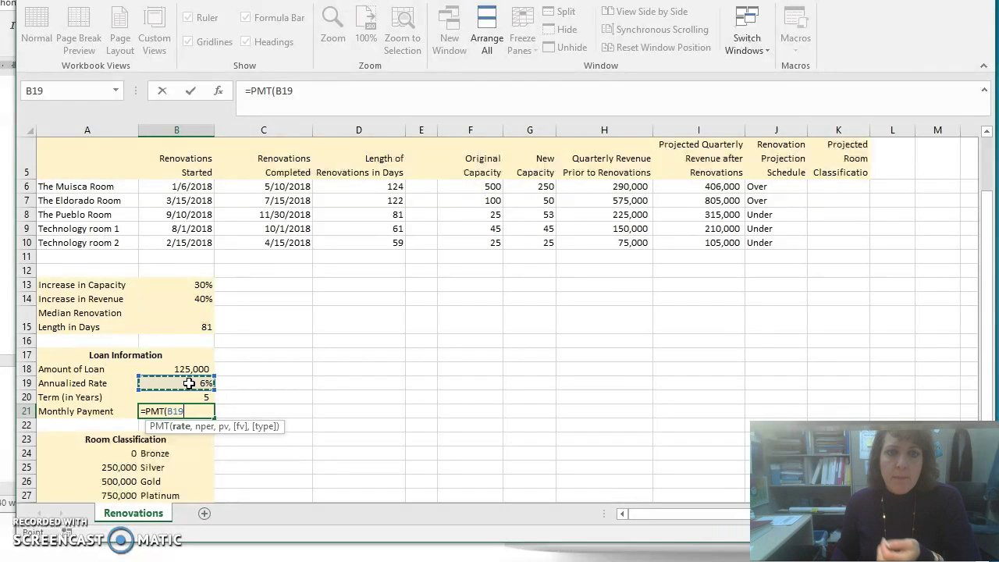
left_click(308, 90)
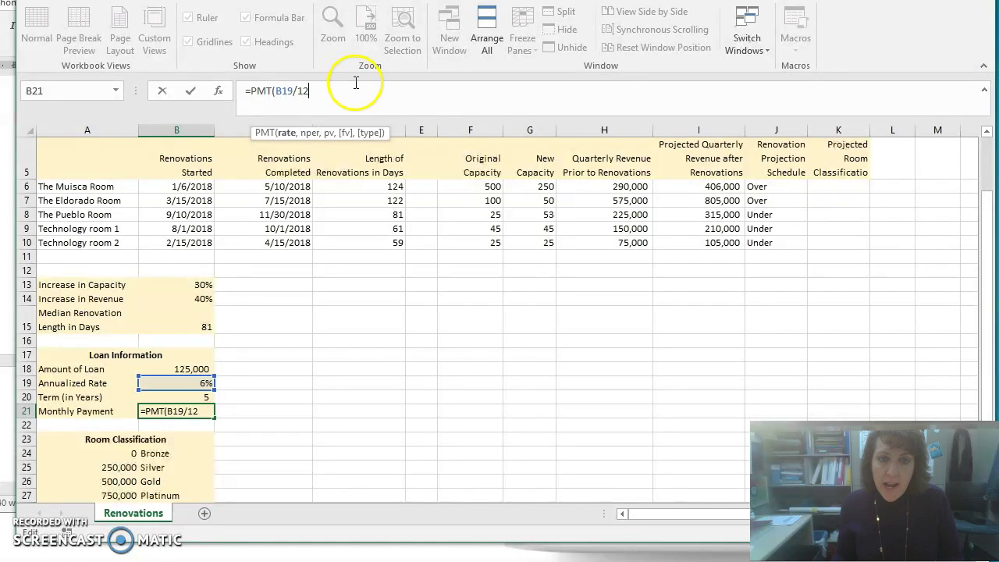
type(",")
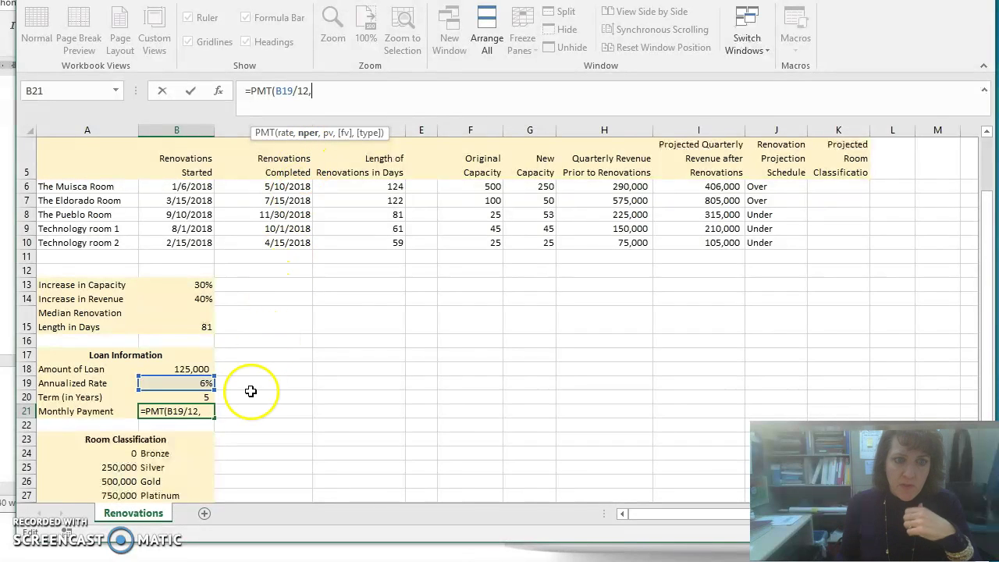
left_click(196, 397)
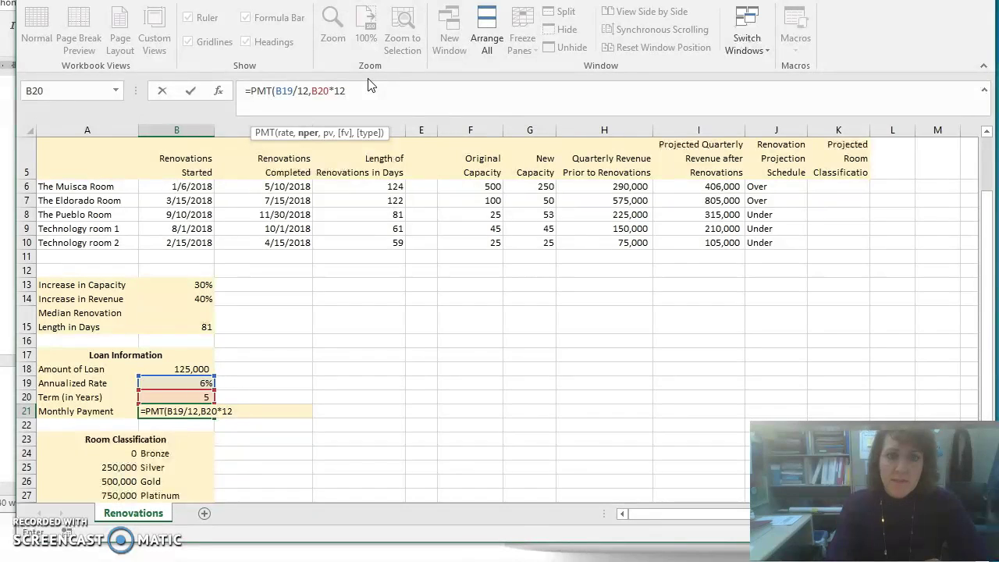
type(",")
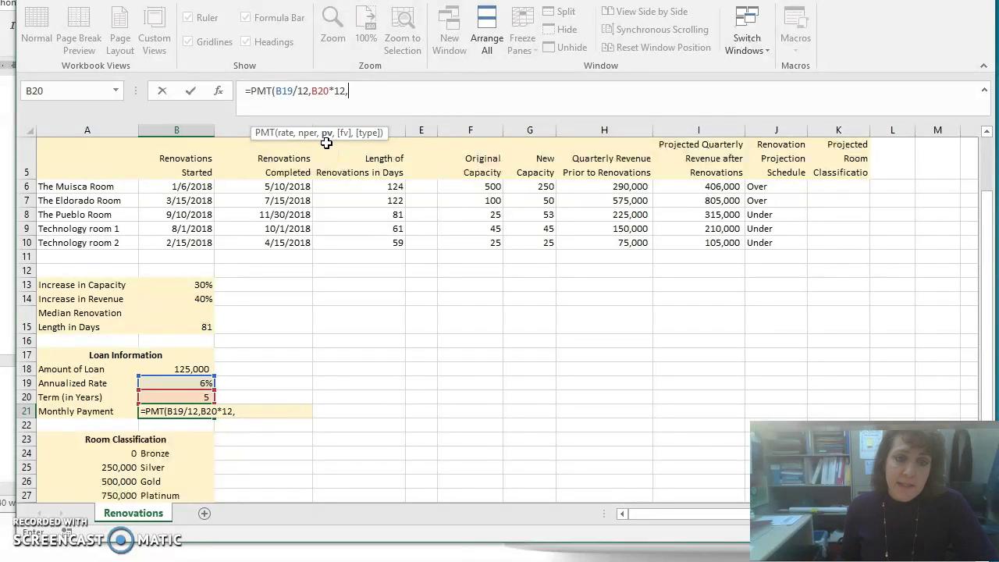
left_click(178, 370)
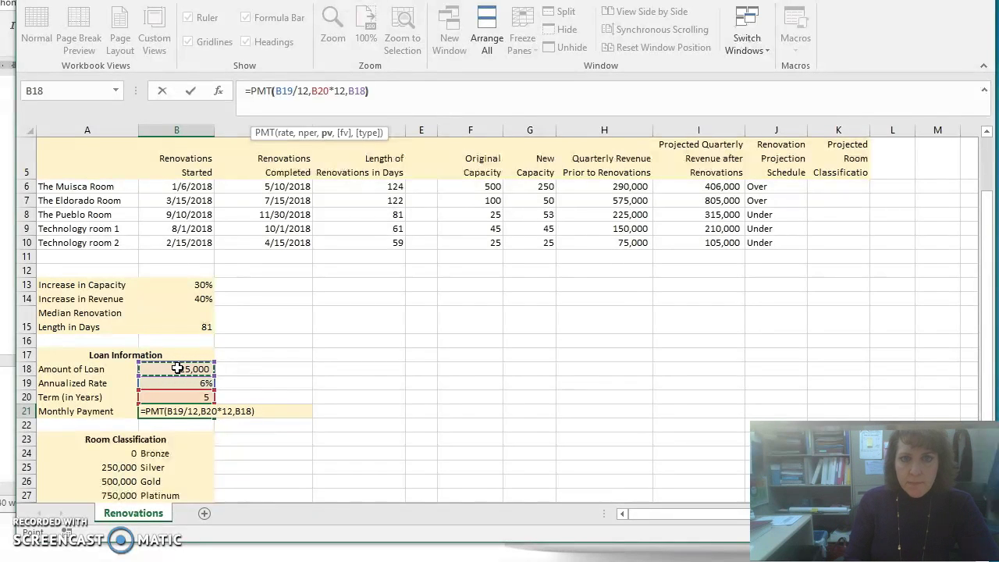
key("Return")
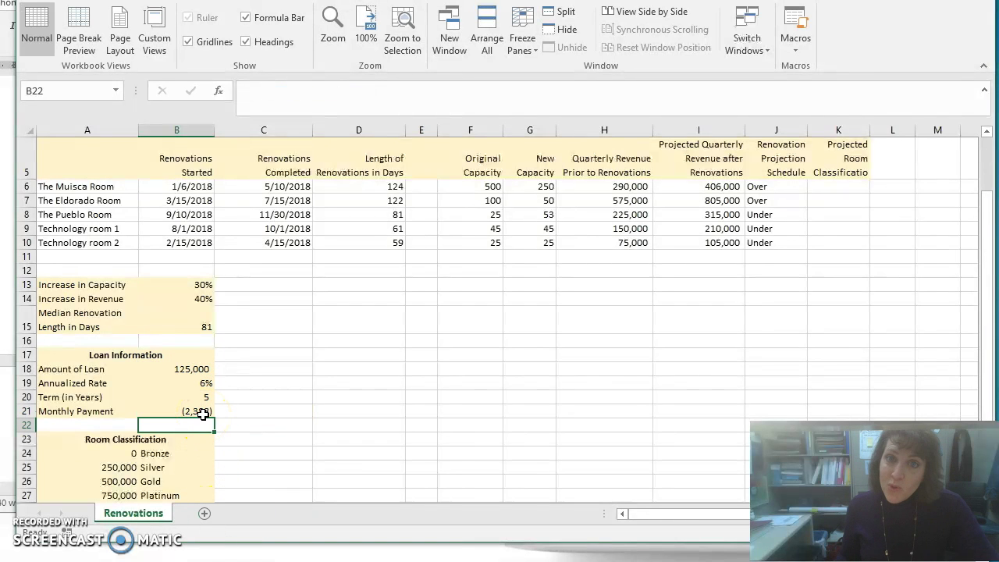
- Make the monthly payment positive by inserting a minus sign before PMT in the B21 formula
left_click(203, 412)
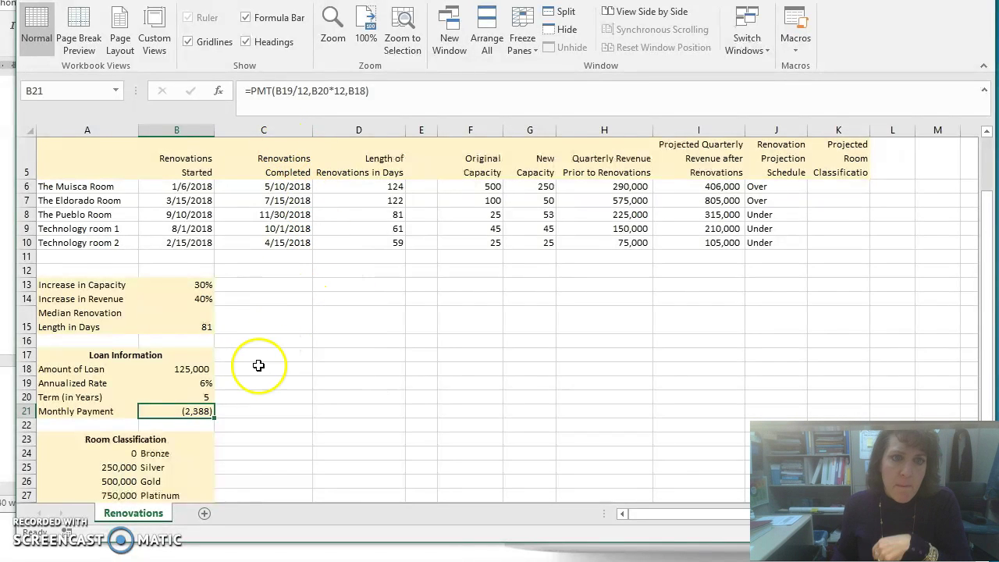
left_click(253, 88)
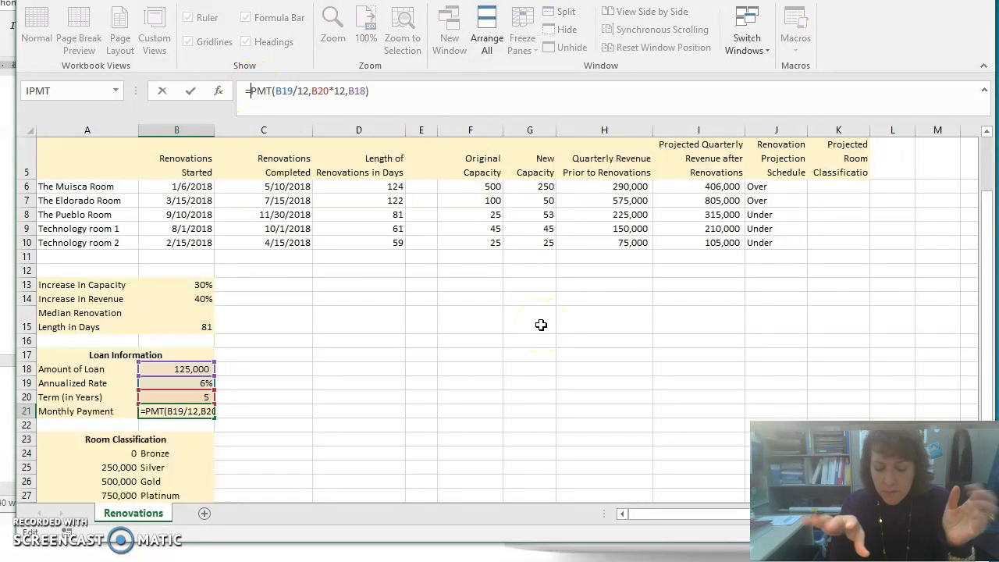
type("-")
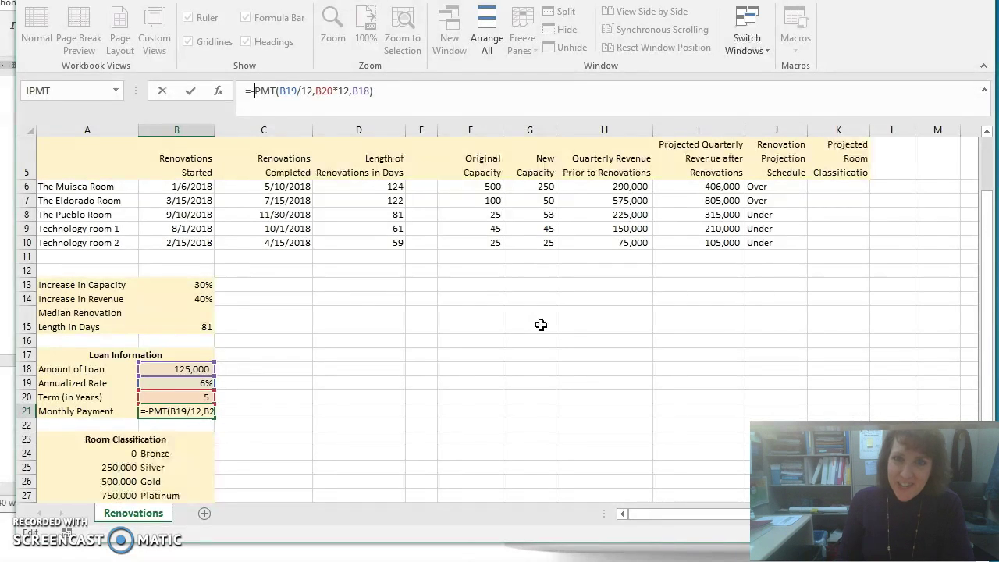
key("Return")
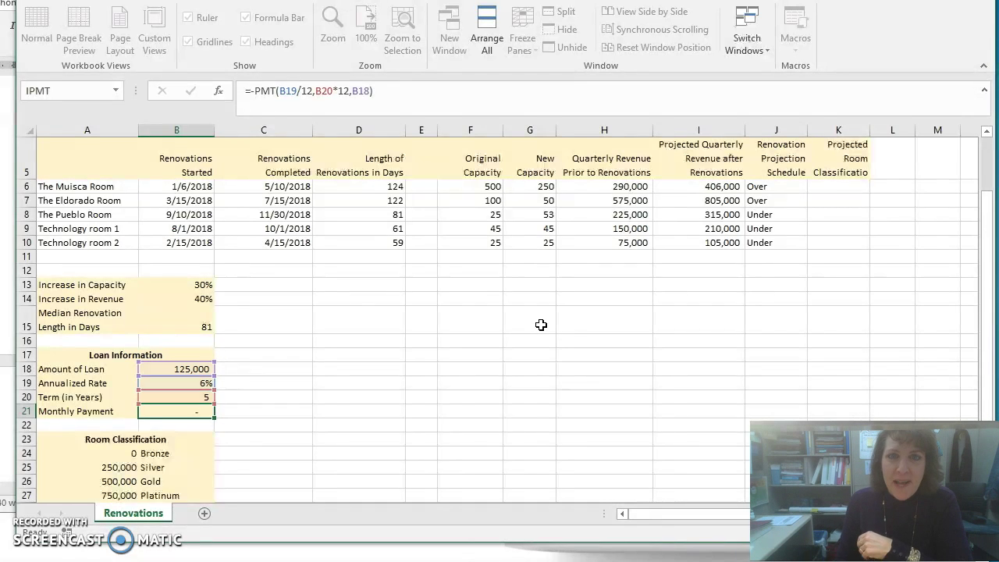